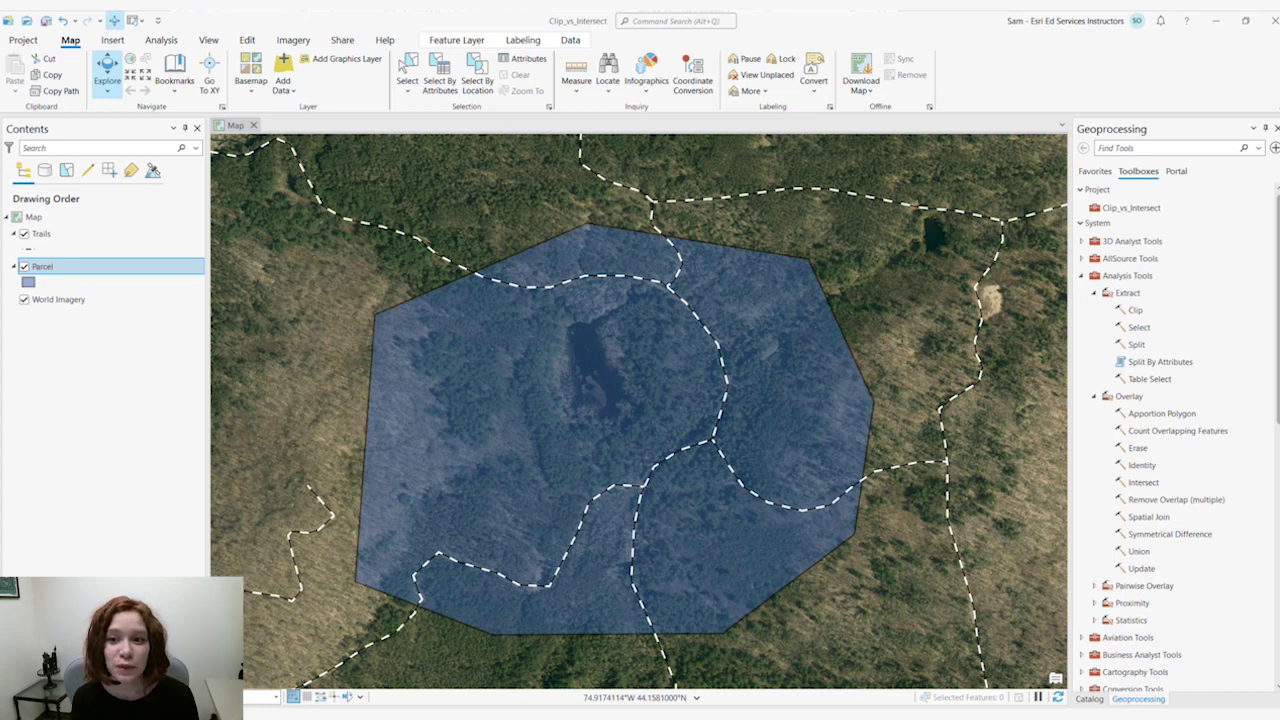
- Open the Parcel and Trails attribute tables to view the Rojas parcel and seven trails
right_click(46, 272)
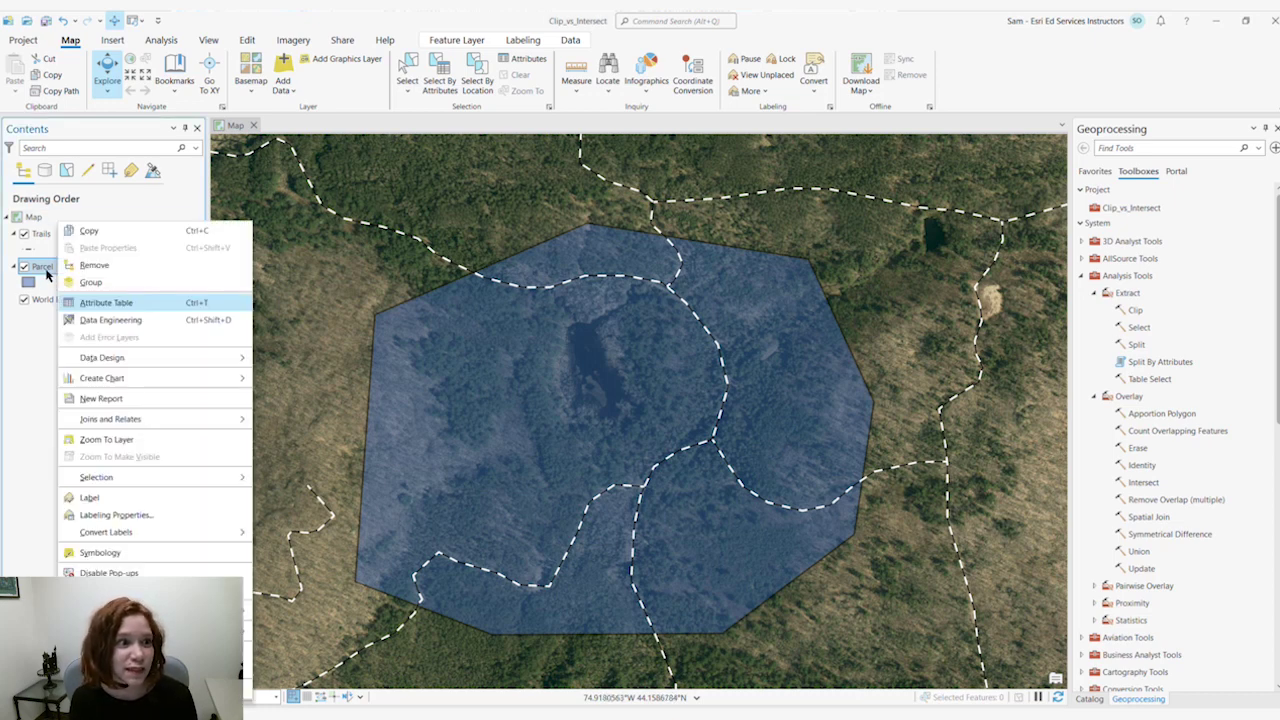
click(100, 303)
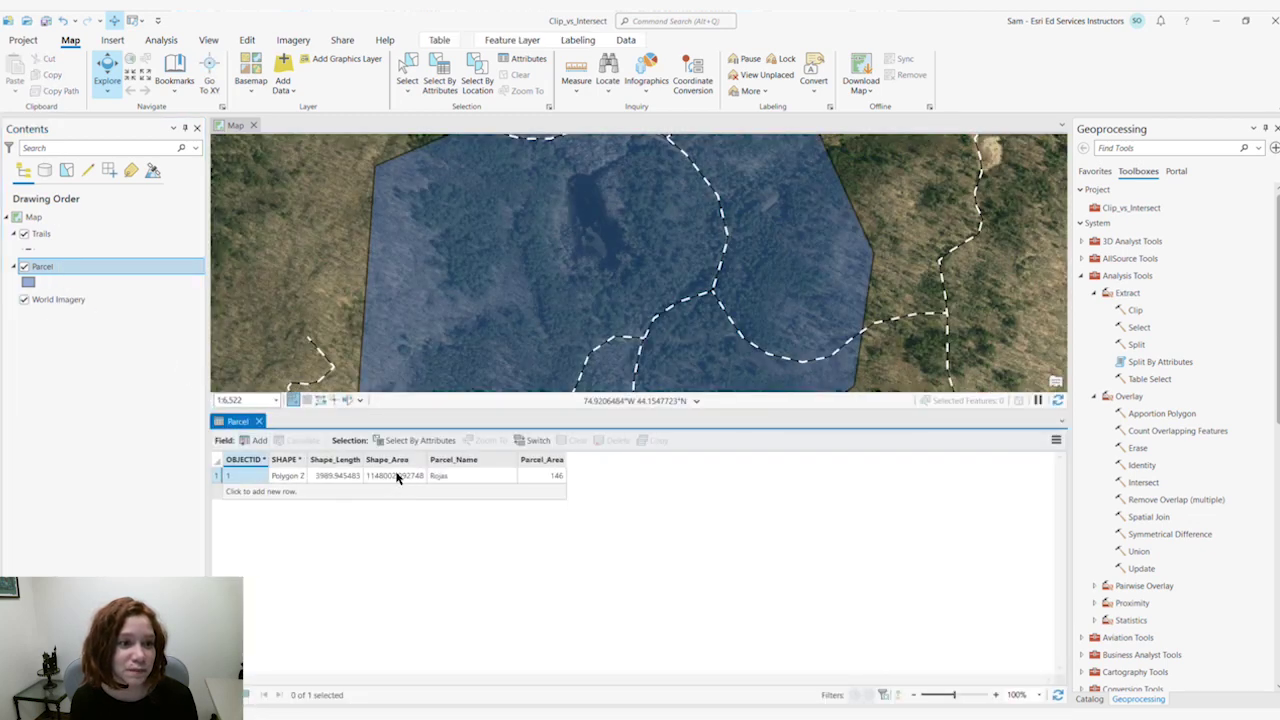
right_click(58, 241)
click(117, 305)
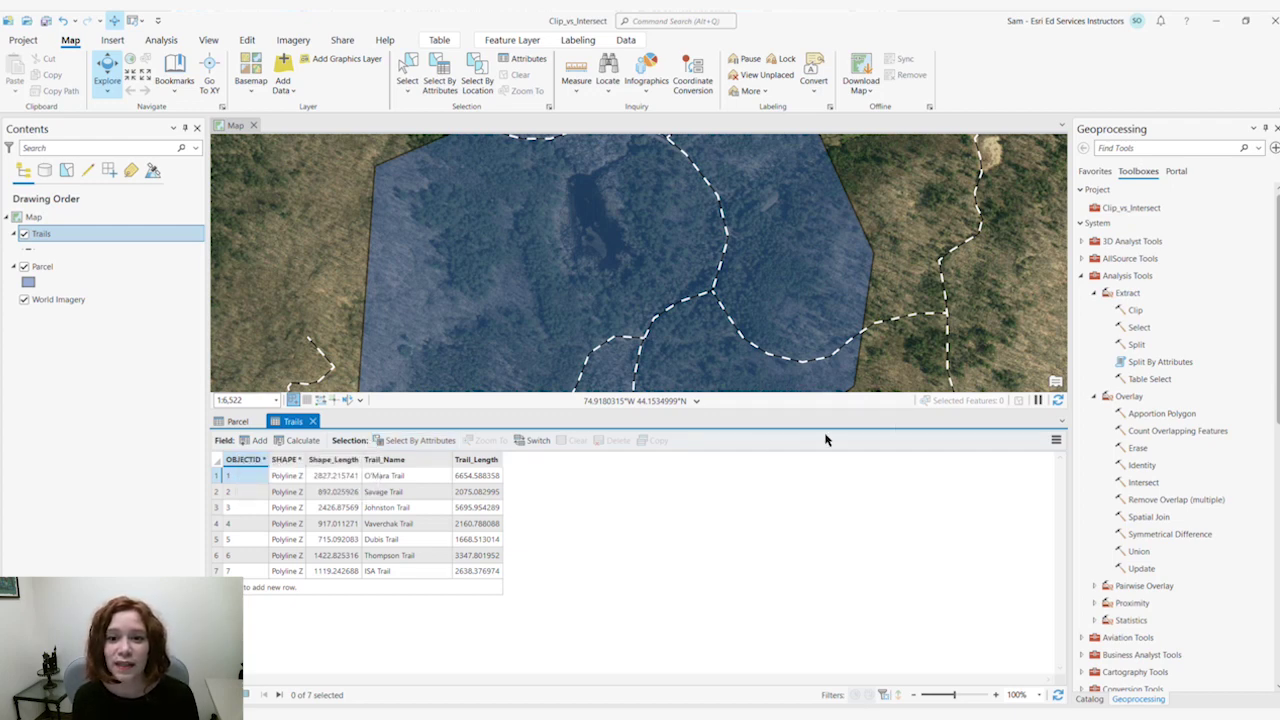
- Run Clip with Trails as input features and Parcel as clip features
click(1138, 314)
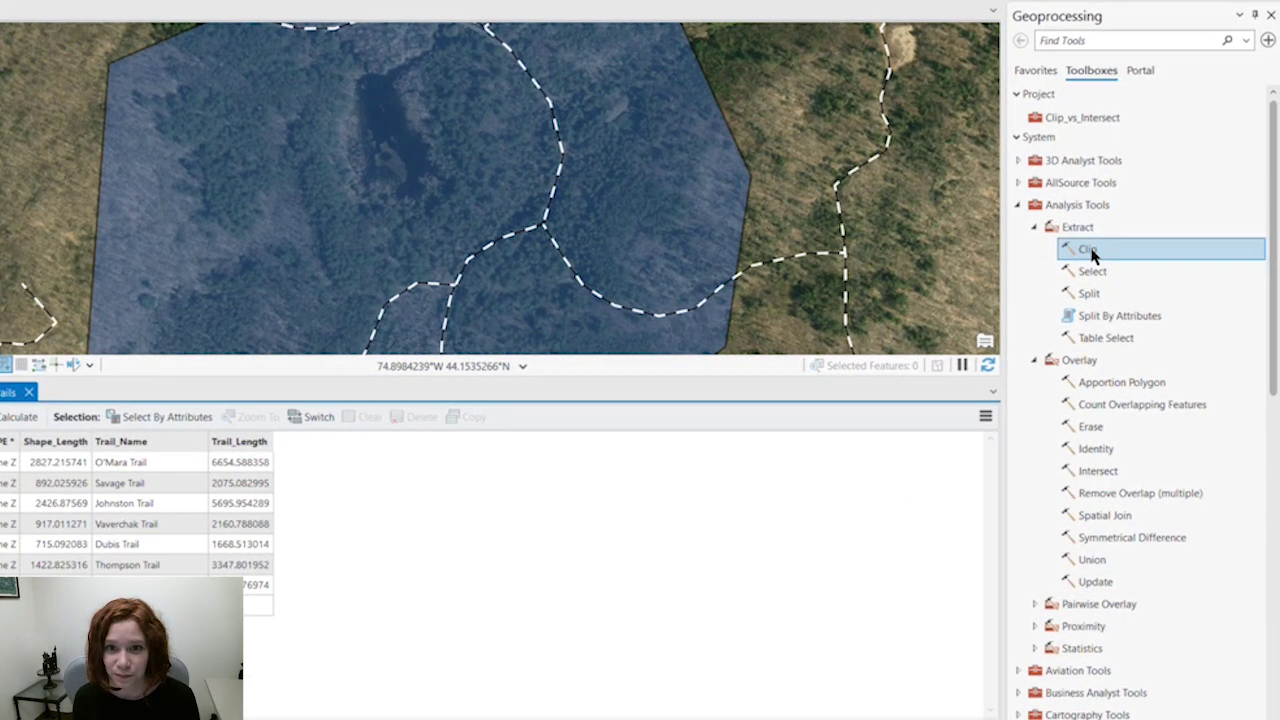
double_click(1138, 314)
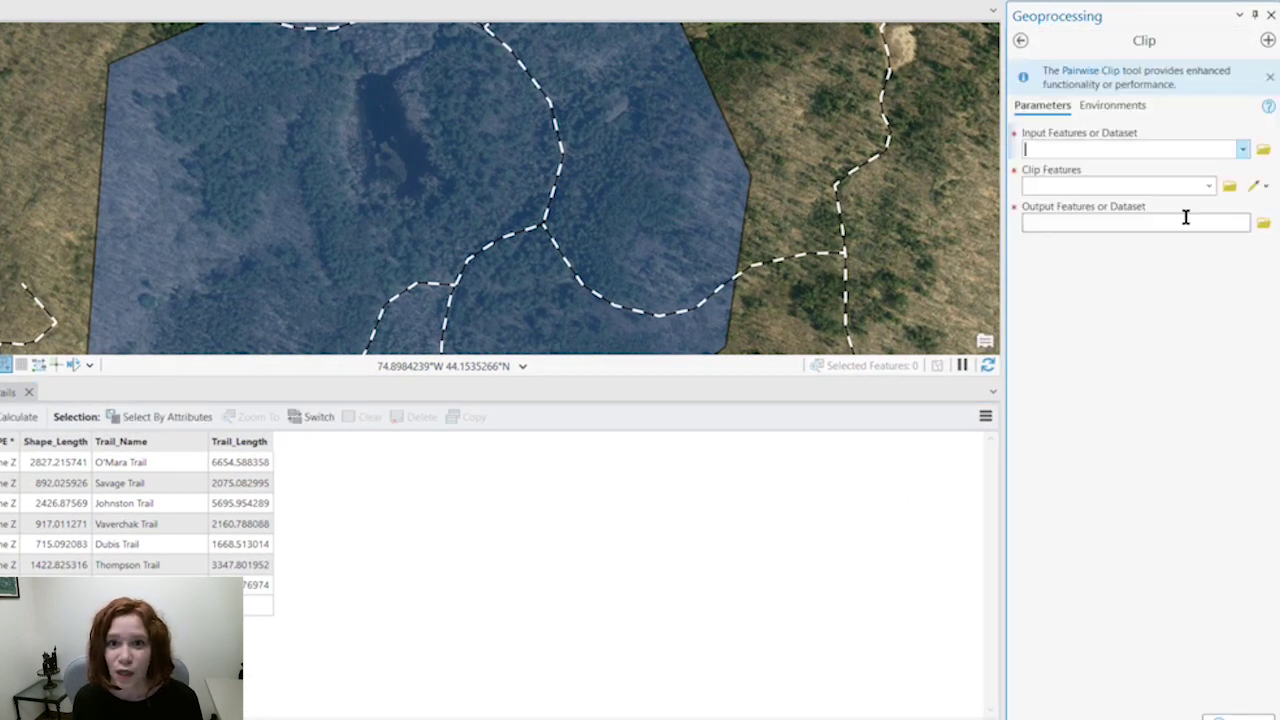
click(1243, 151)
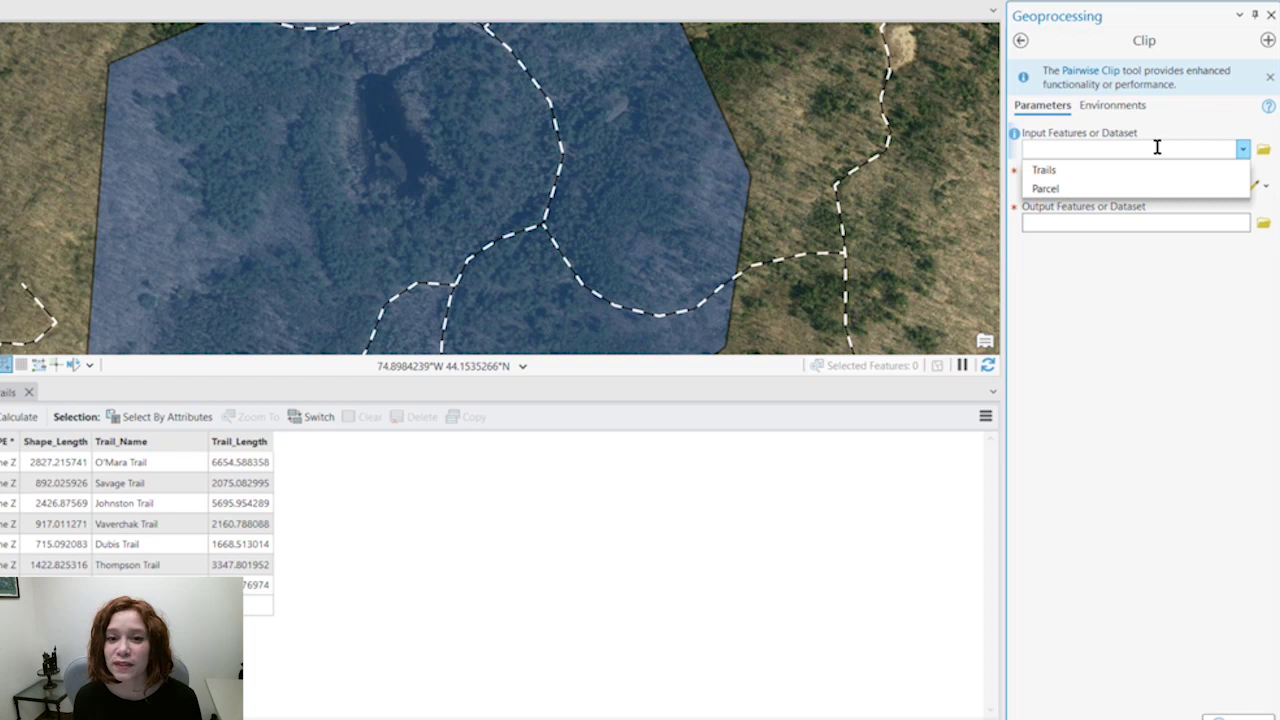
click(1063, 171)
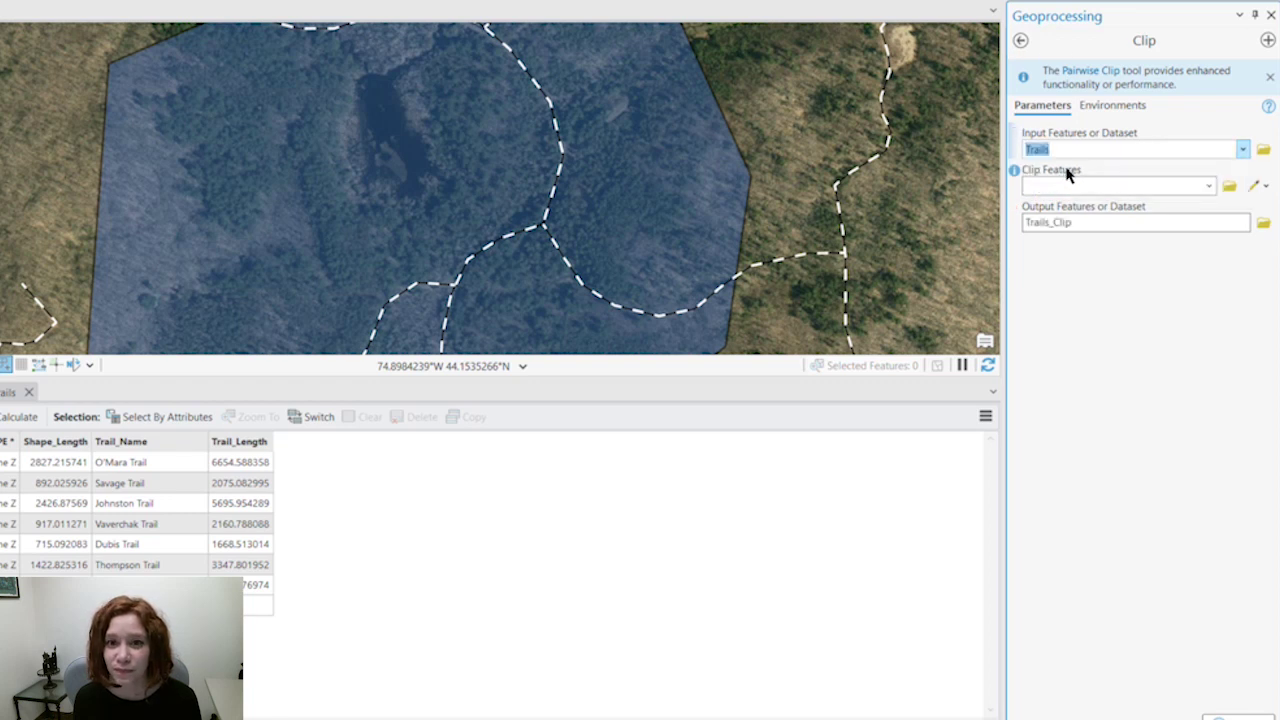
click(1209, 190)
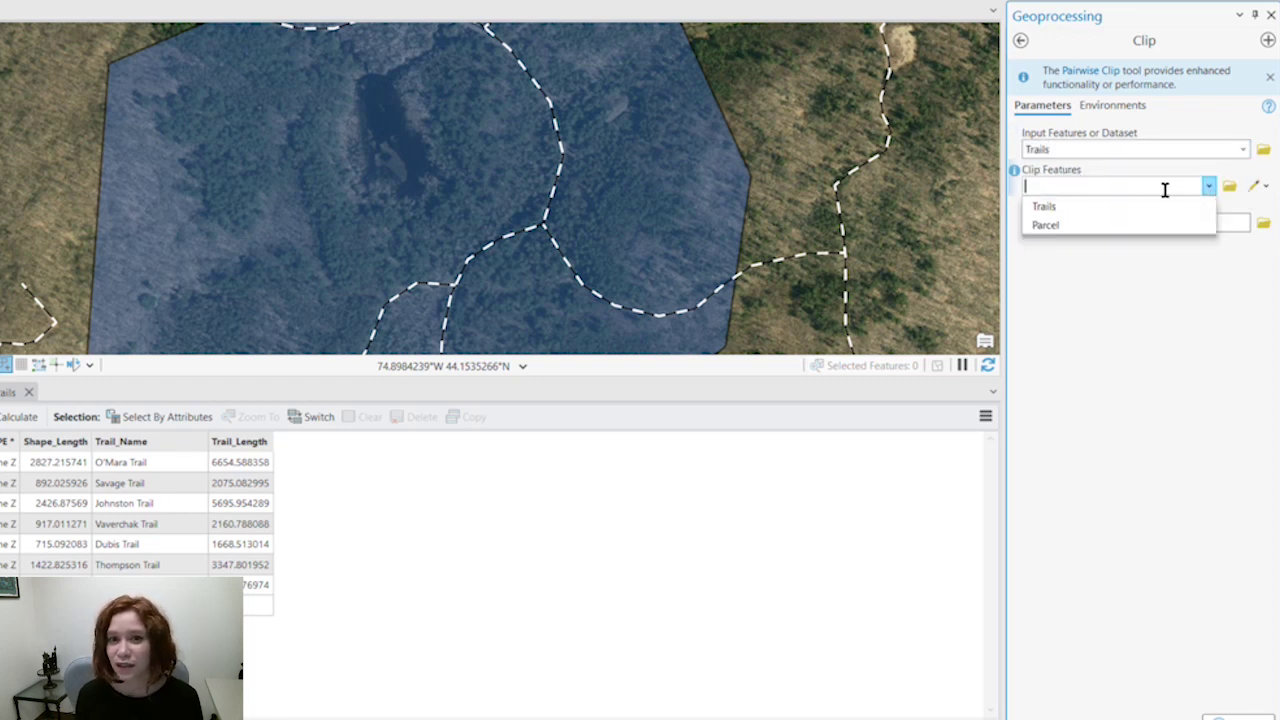
click(1051, 229)
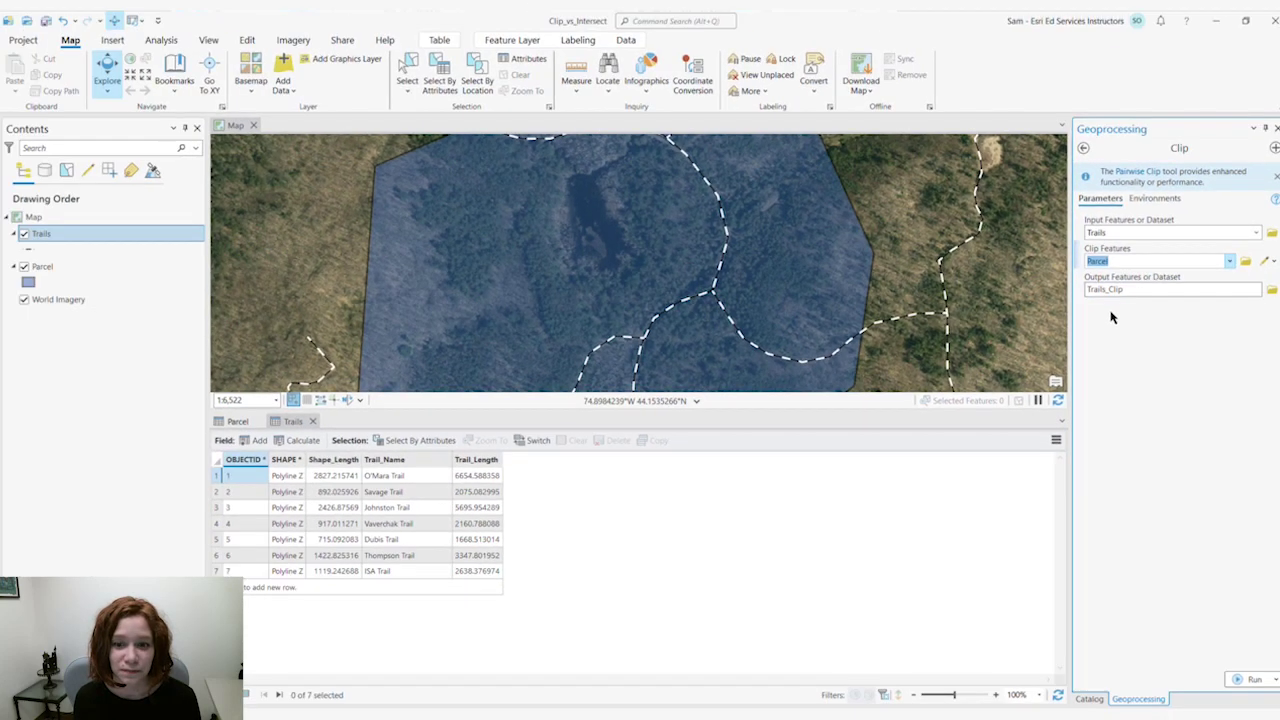
click(1252, 679)
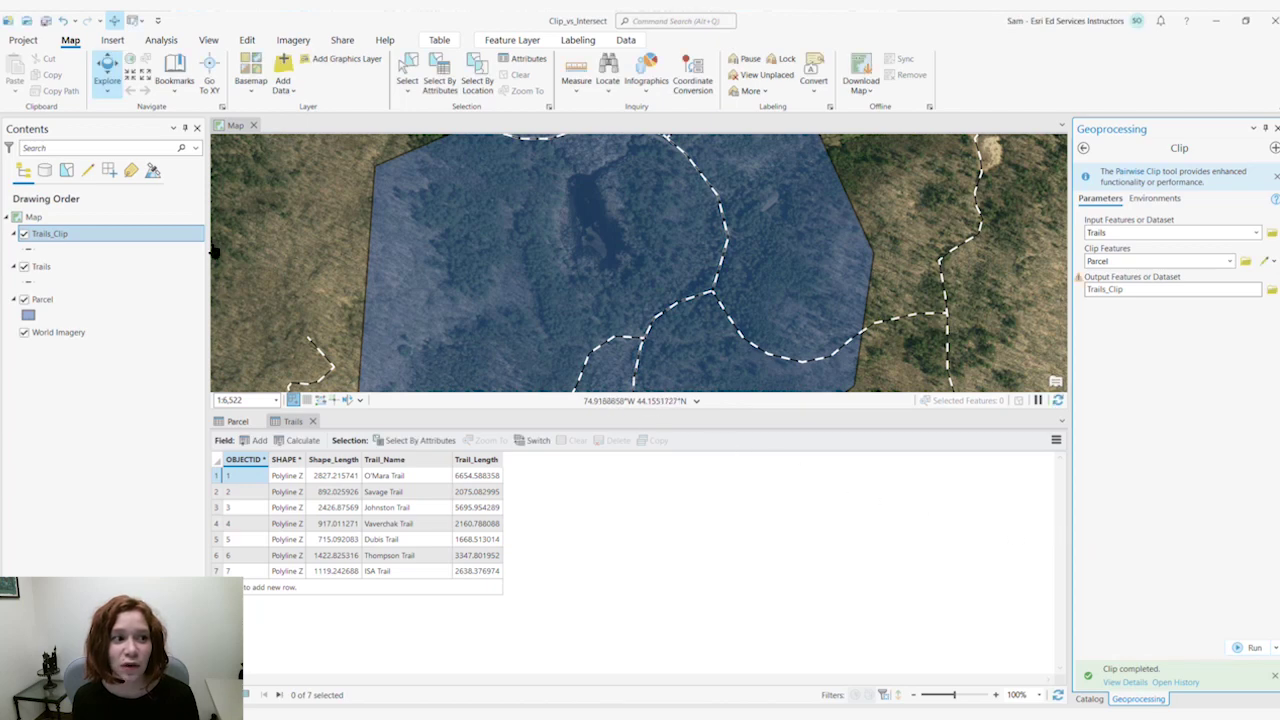
- Check the Trails_Clip attribute table, then close the Trails_Clip, Trails and Parcel tables
right_click(48, 242)
click(100, 305)
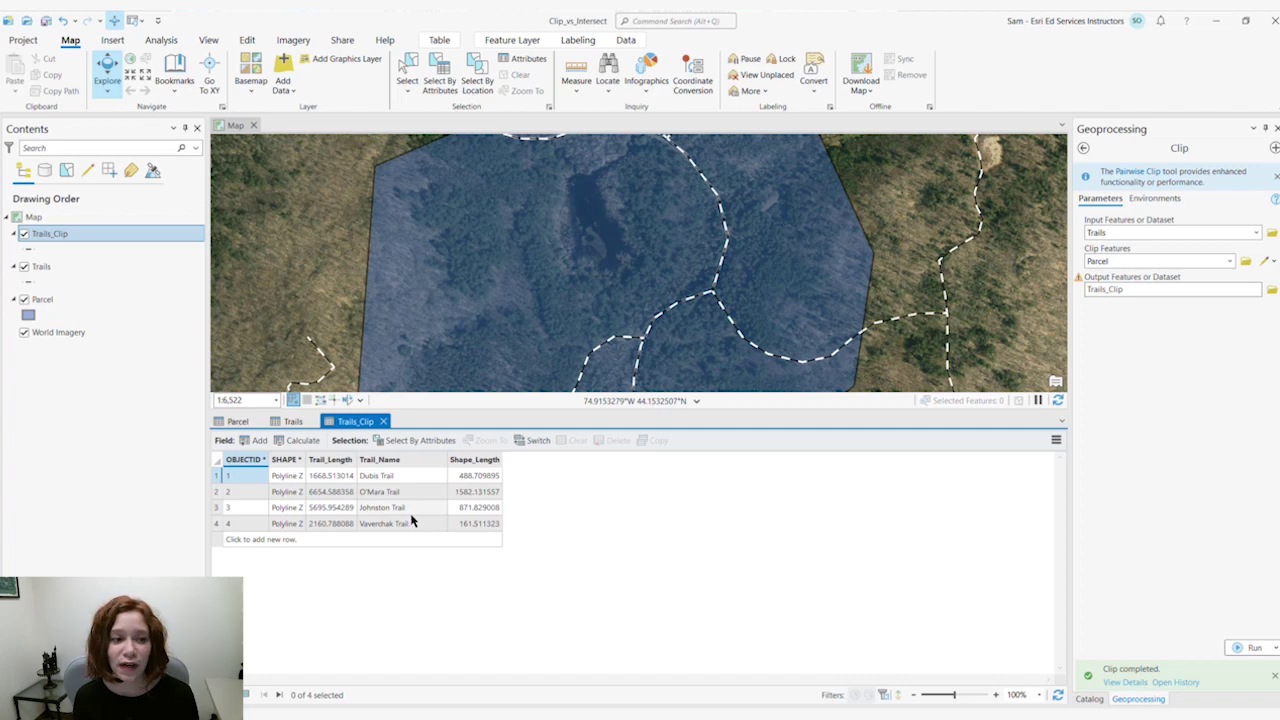
click(383, 421)
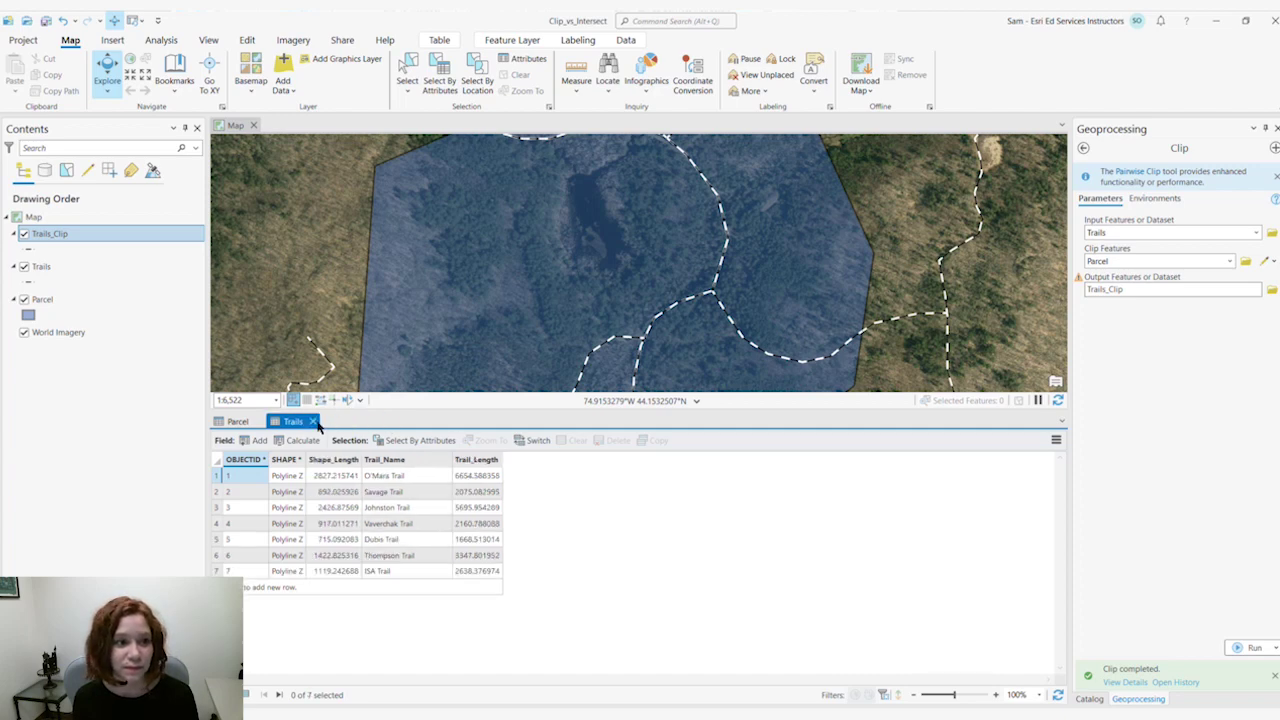
click(317, 422)
click(258, 421)
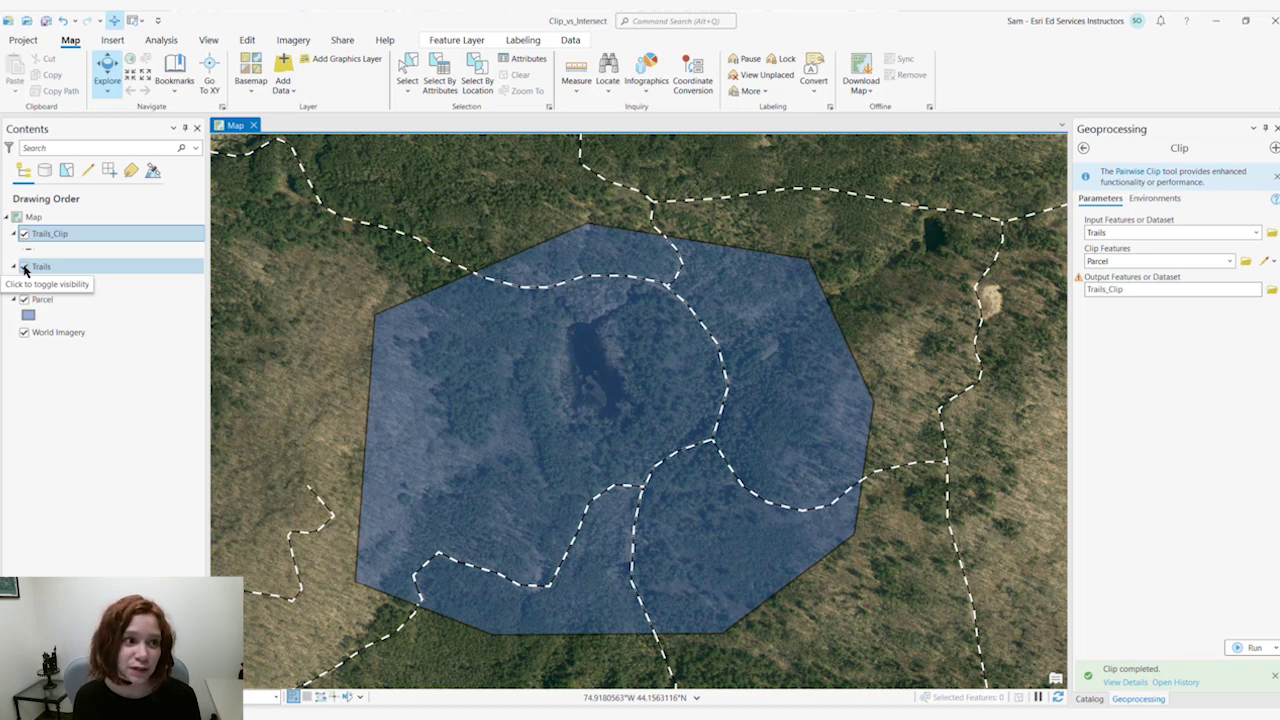
- Toggle layer visibility so only the original Trails layer is shown
click(24, 267)
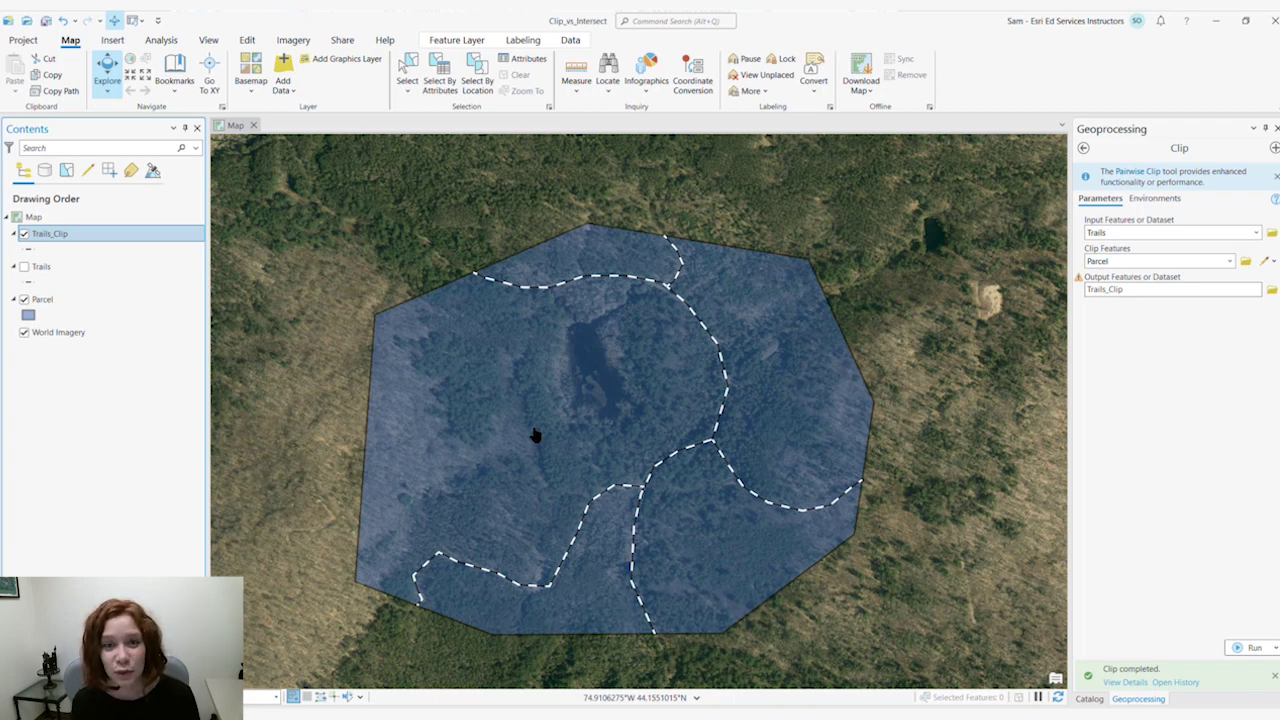
click(24, 233)
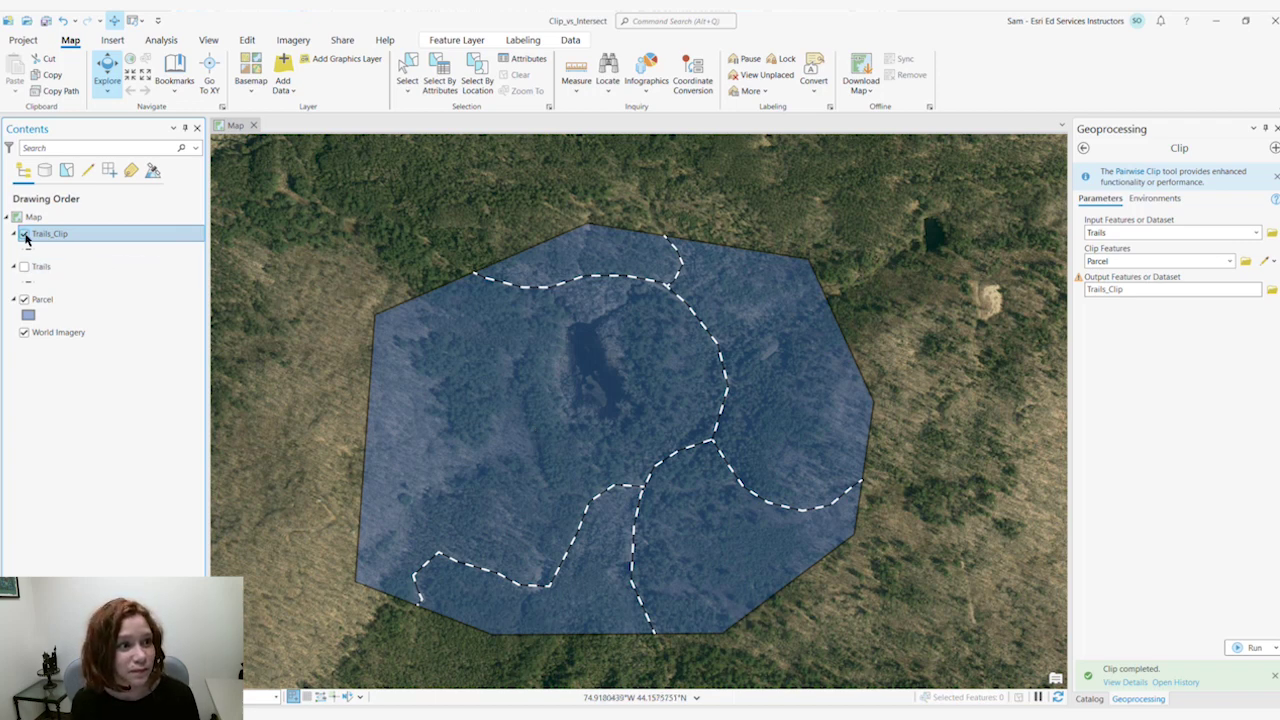
click(24, 267)
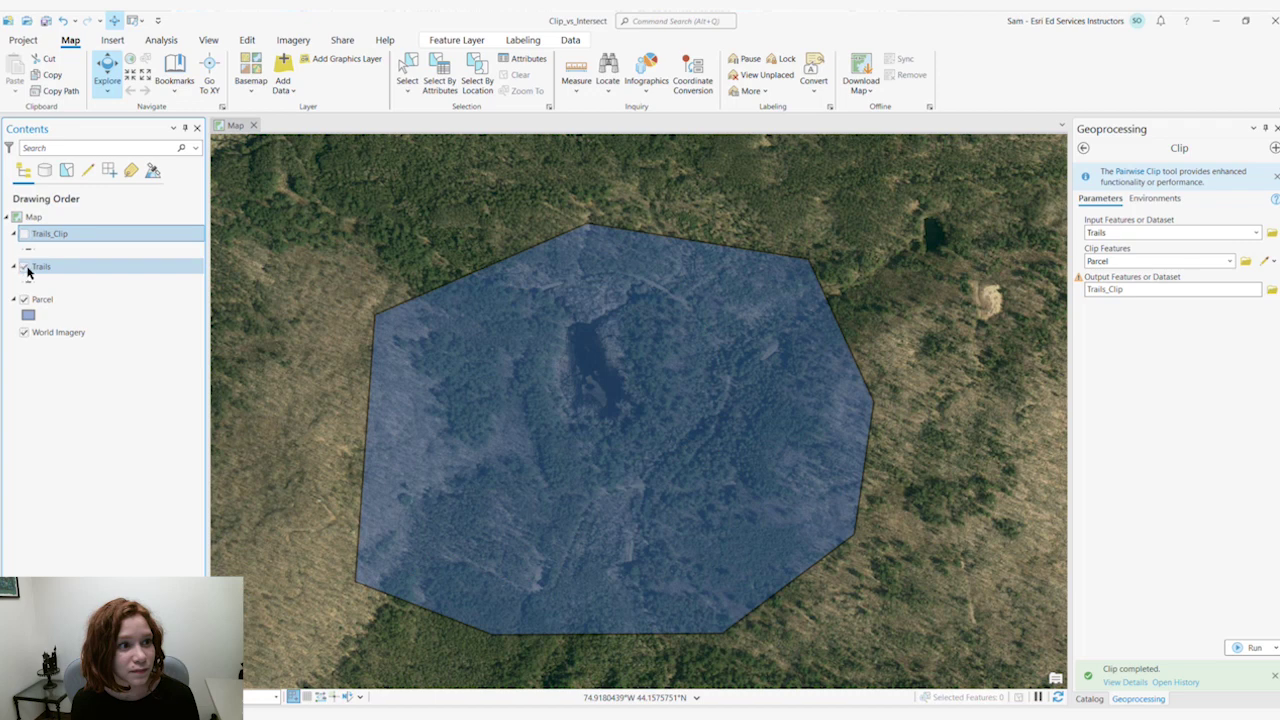
- Intersect Trails with Parcel into Trails_Intersect and hide the original Trails layer
click(1085, 149)
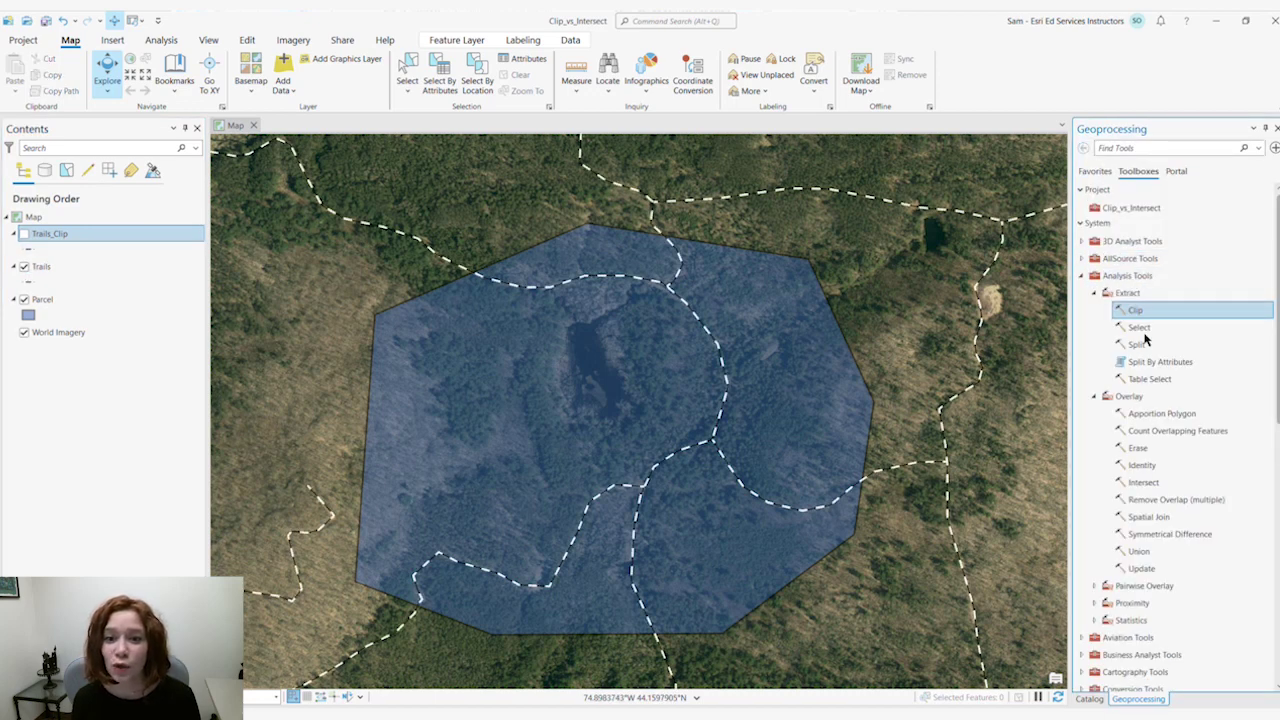
click(1143, 482)
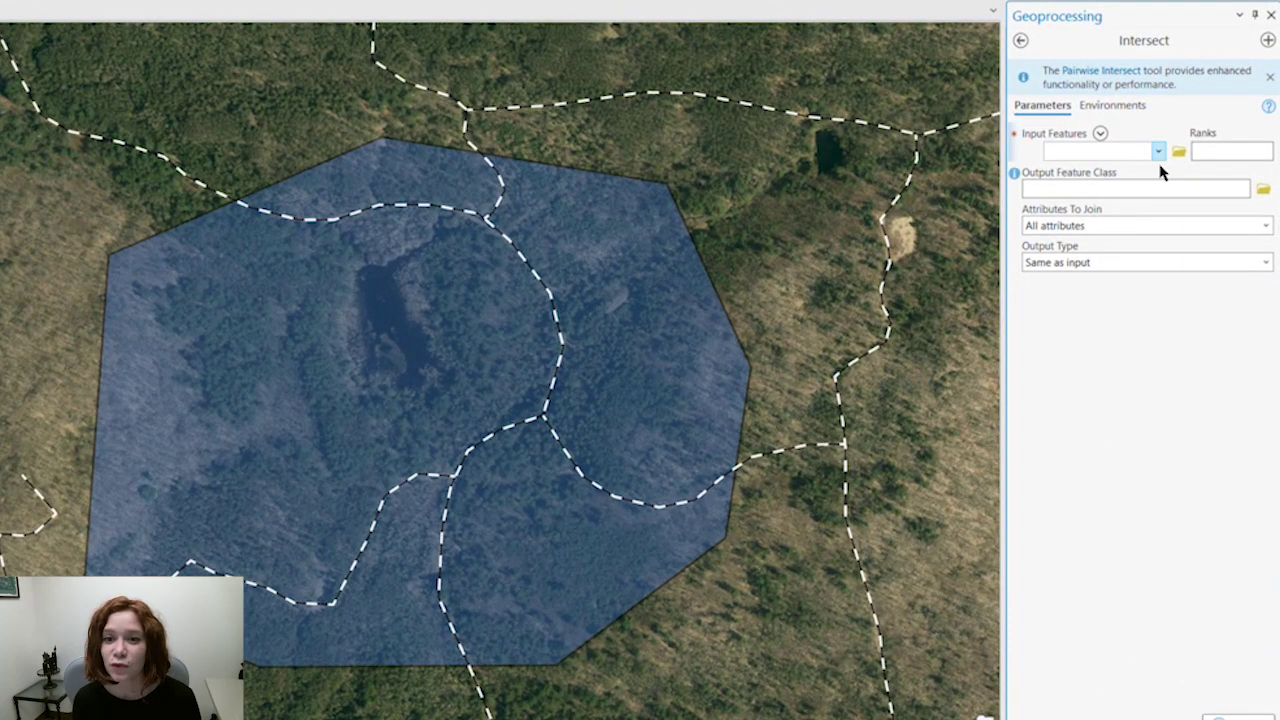
click(1183, 213)
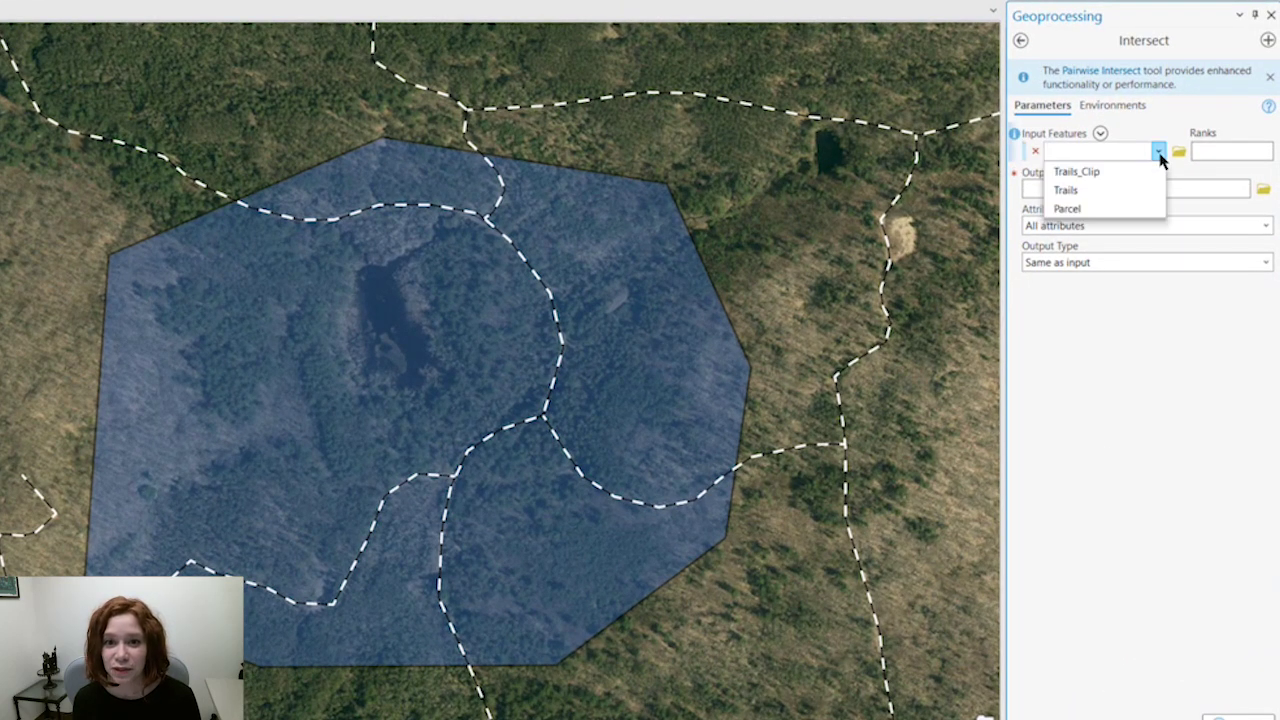
click(1066, 190)
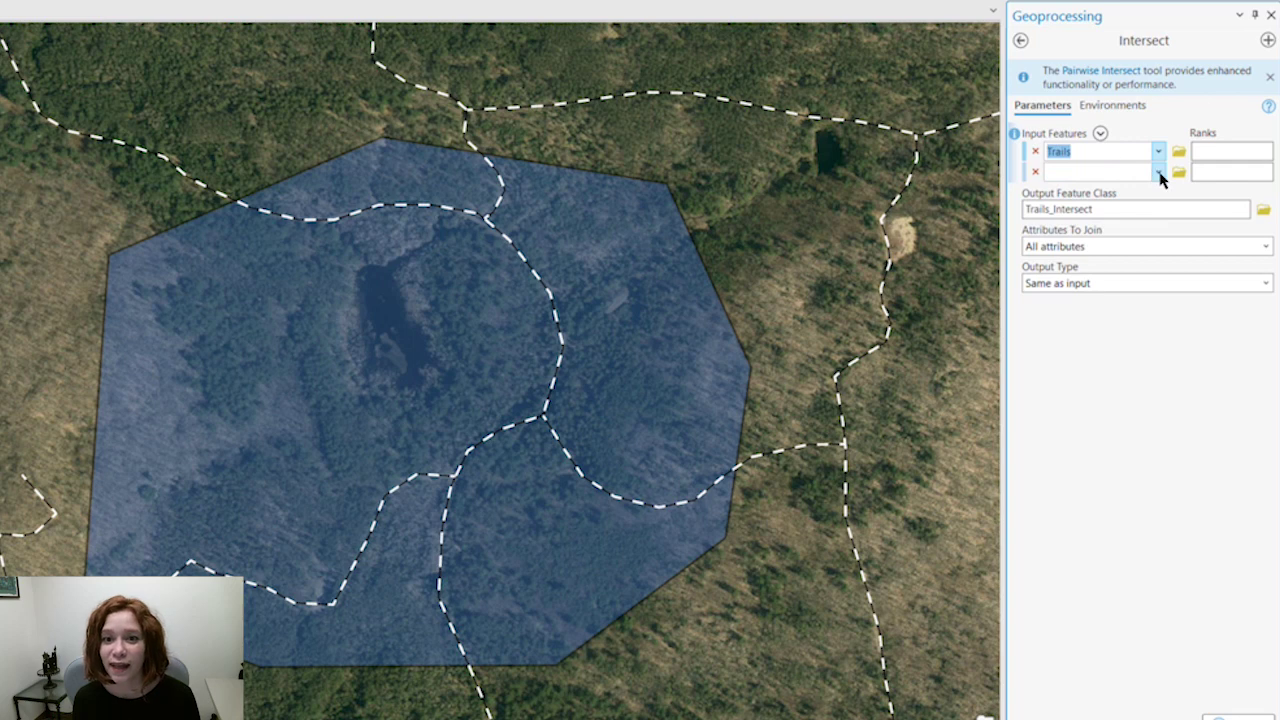
click(1158, 172)
click(1068, 230)
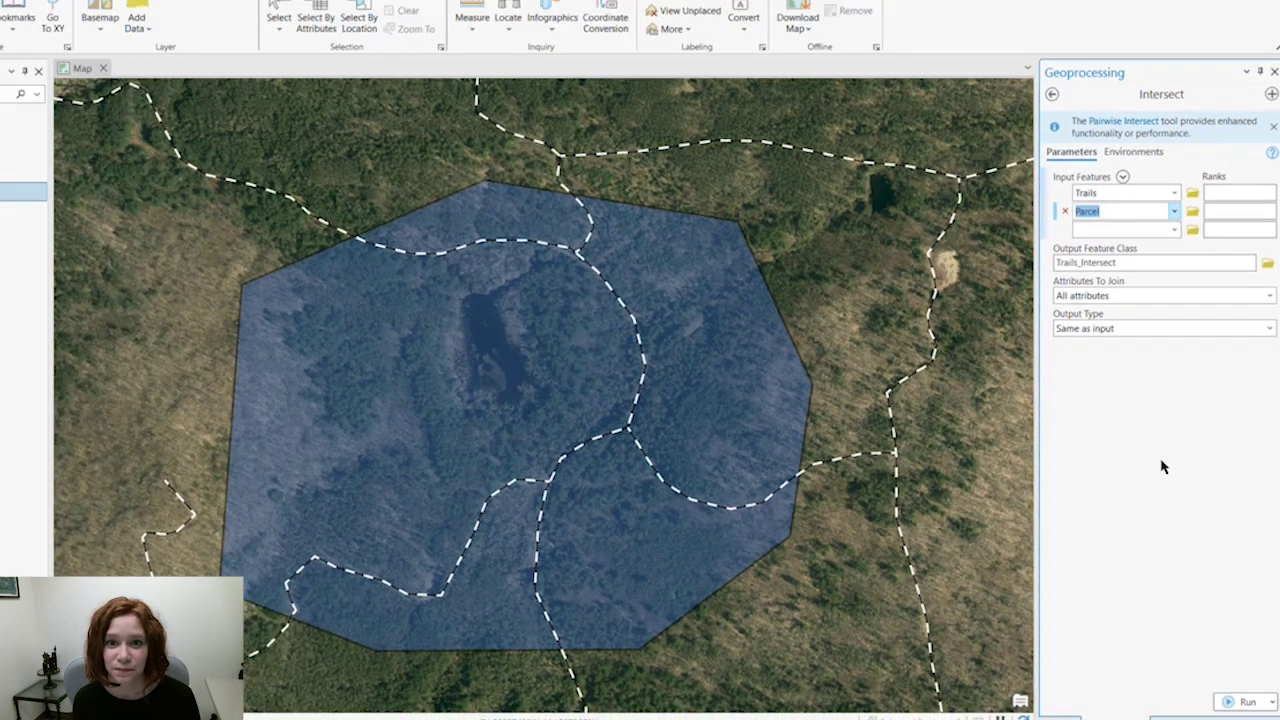
click(1239, 680)
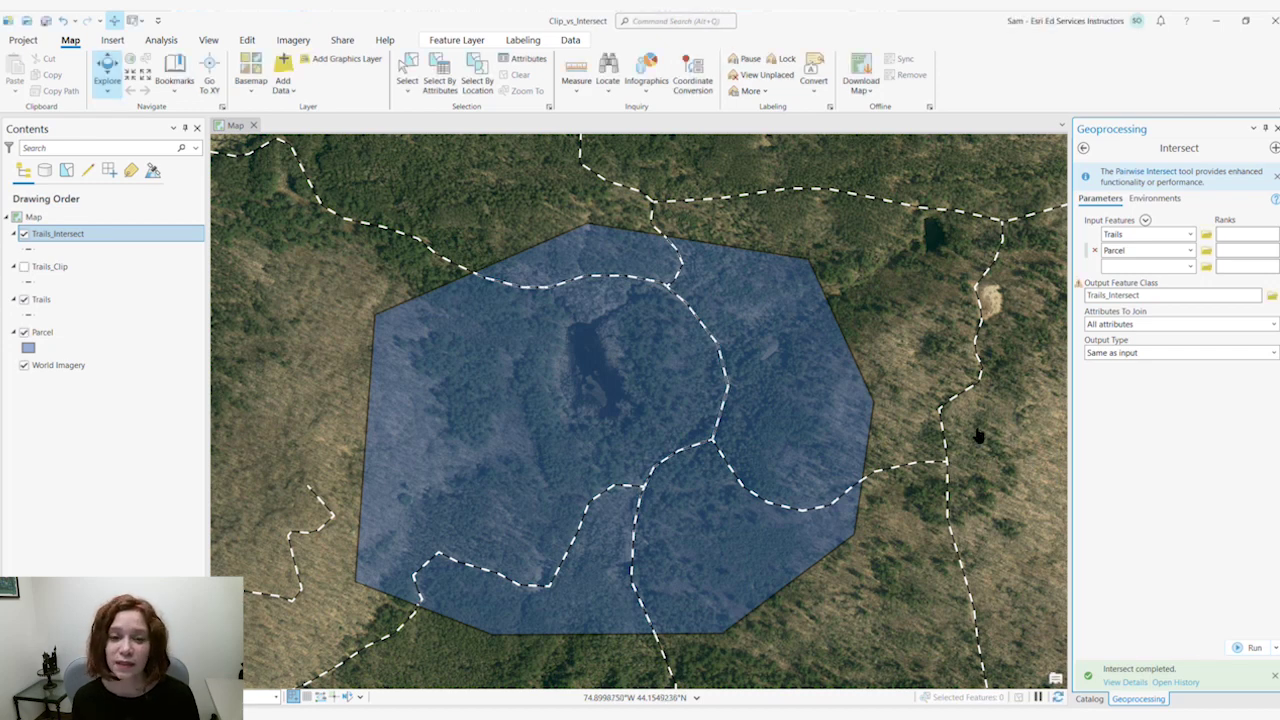
click(23, 300)
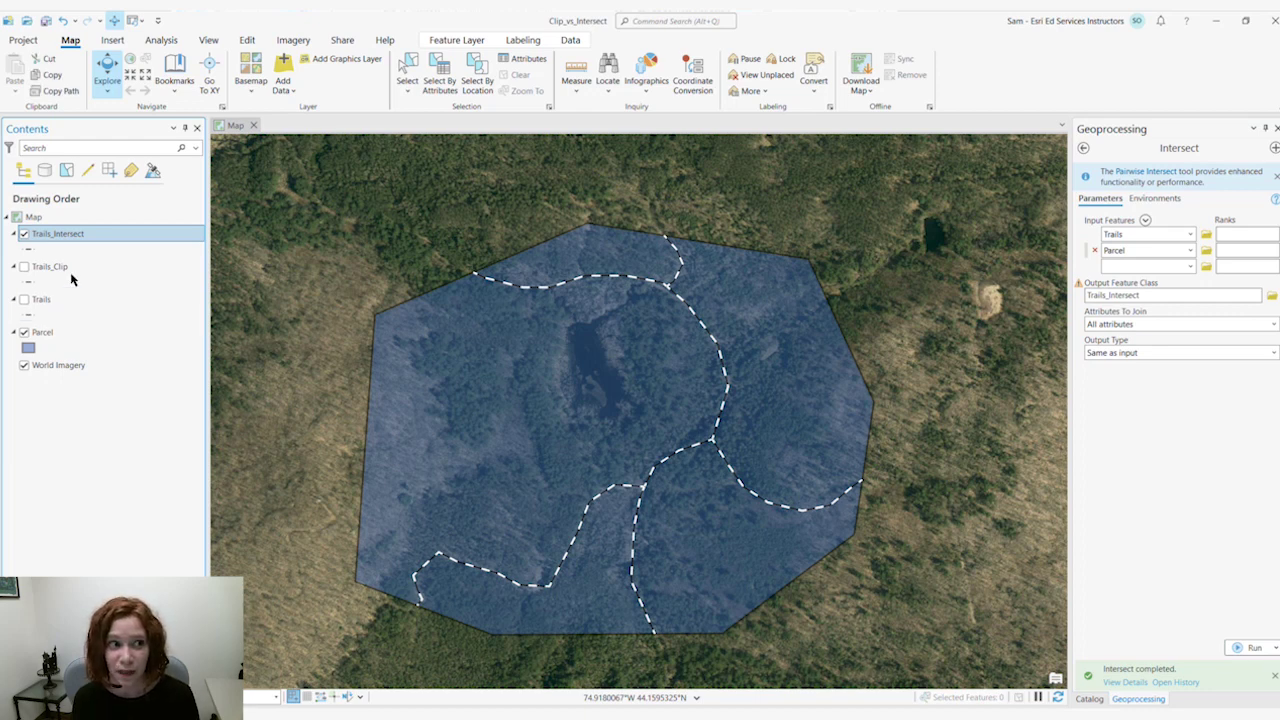
- Open the Trails_Intersect table and highlight its Trail_Name and Parcel_Name columns
right_click(80, 234)
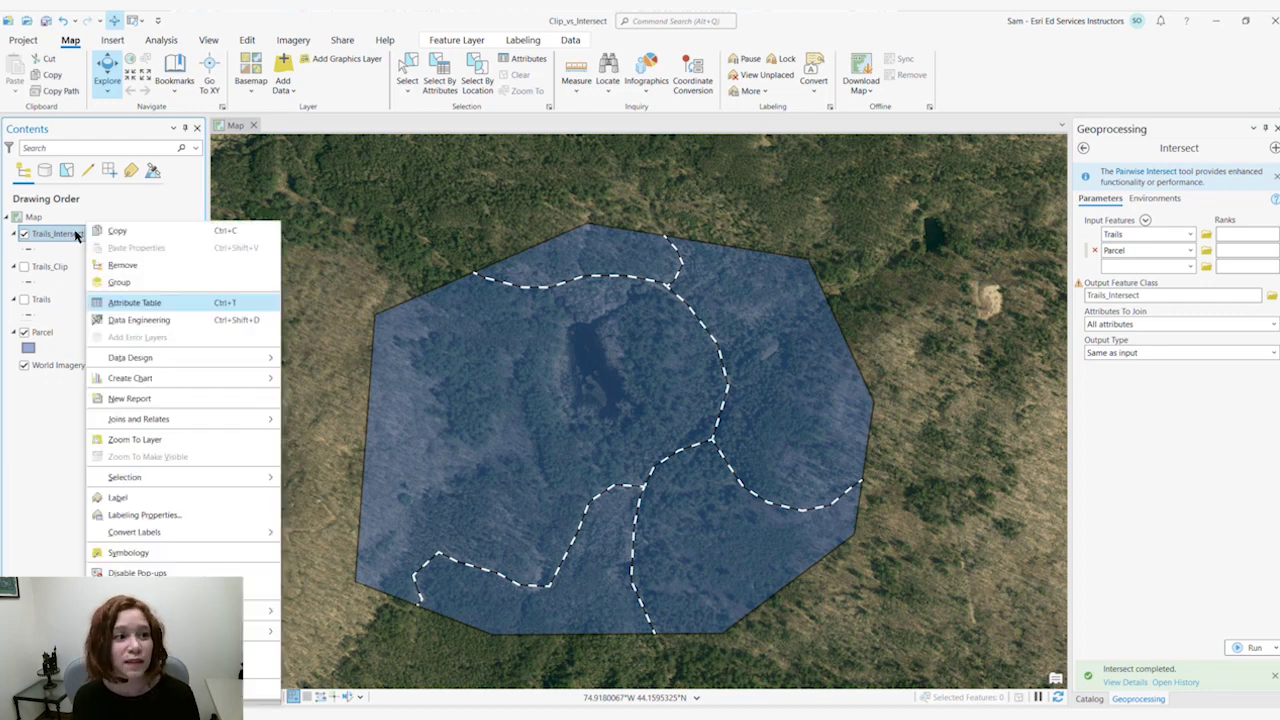
click(134, 302)
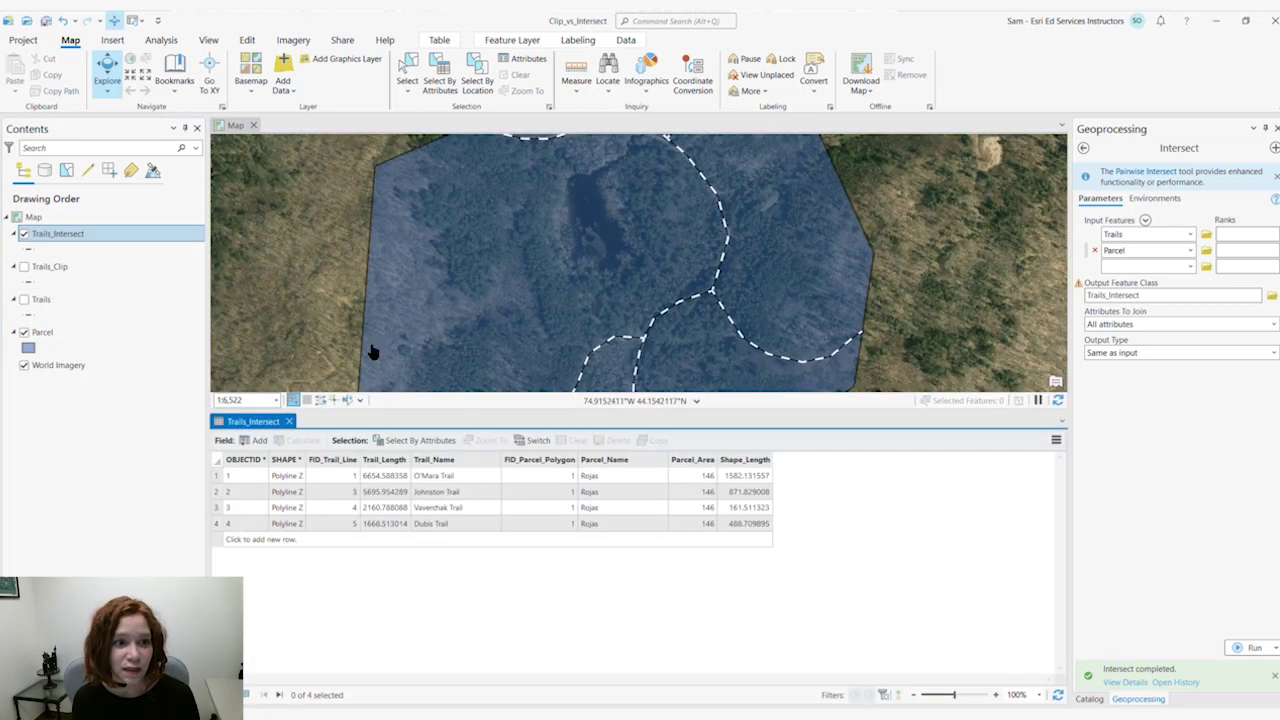
click(447, 462)
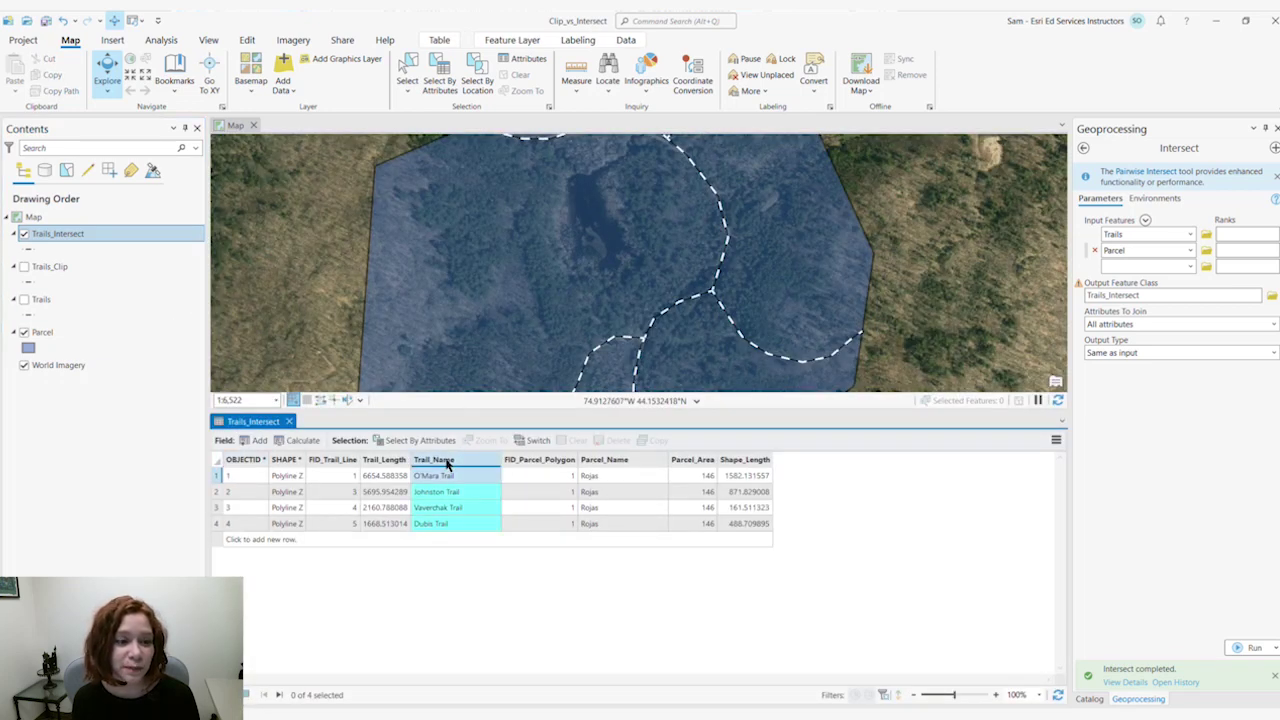
click(619, 461)
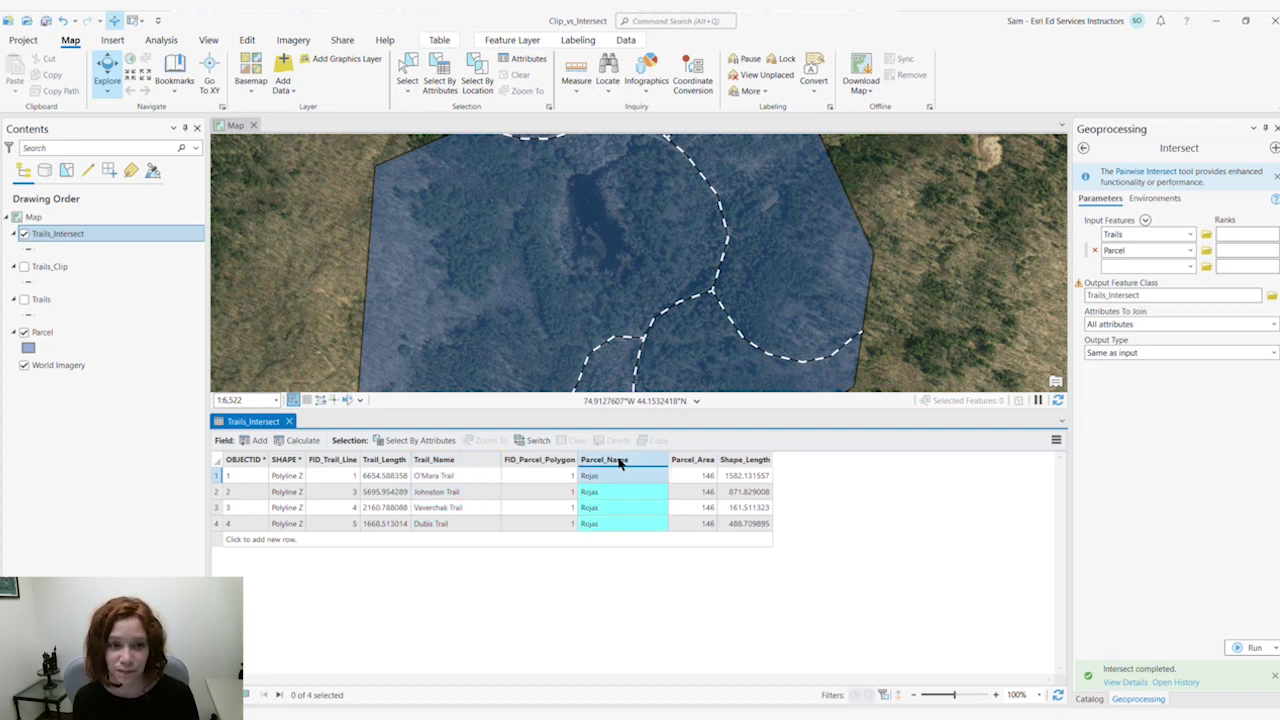
click(63, 268)
- Open the Trails_Clip table and dock it above the Trails_Intersect table
right_click(63, 268)
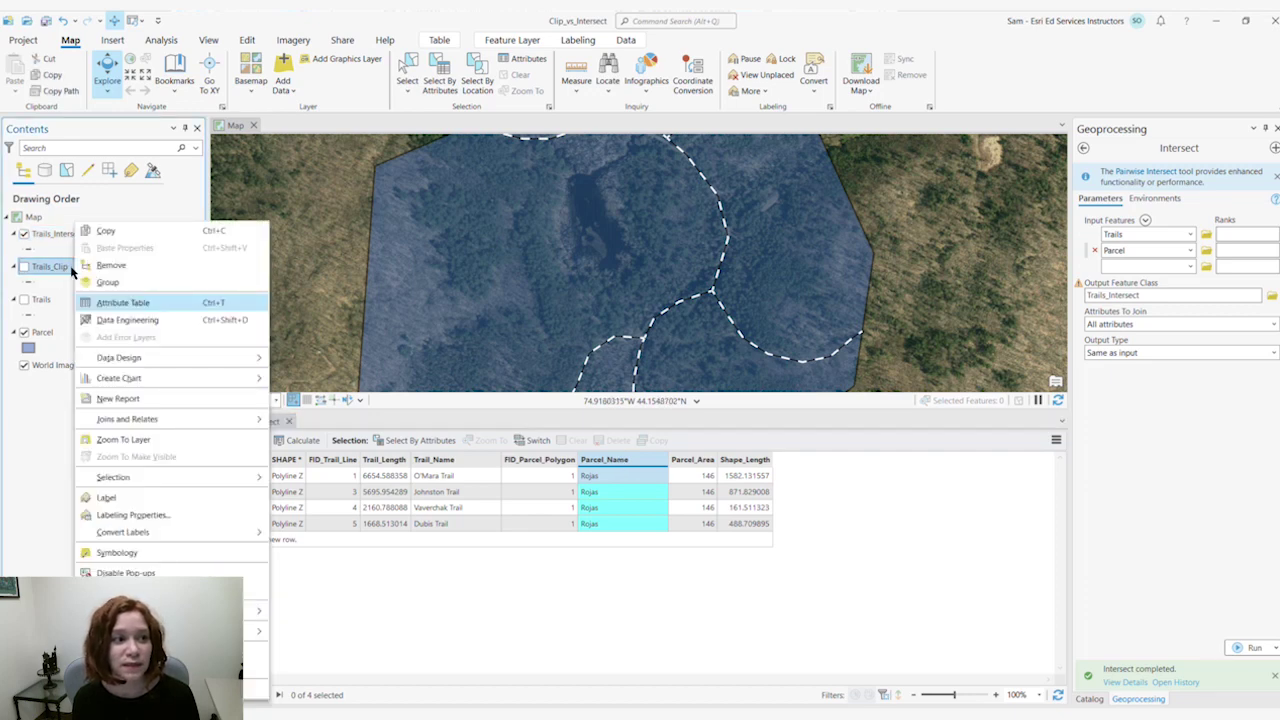
click(142, 300)
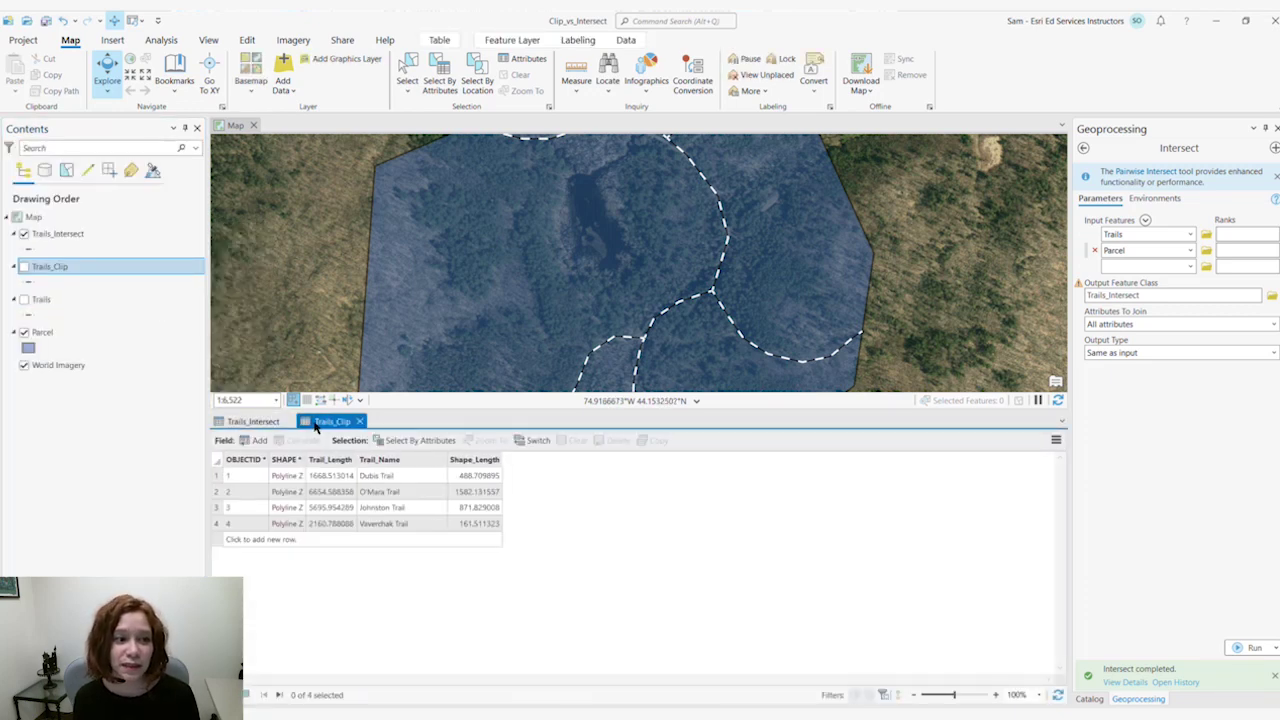
drag(341, 401, 643, 297)
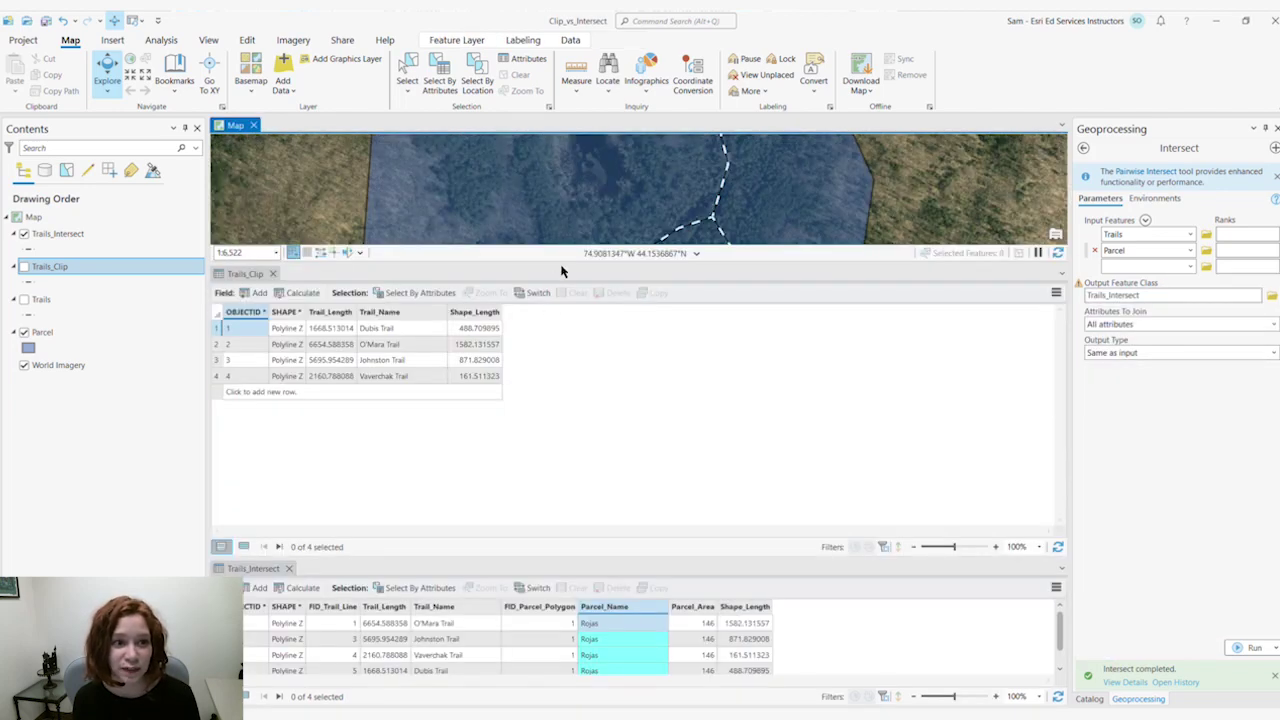
drag(564, 265, 560, 369)
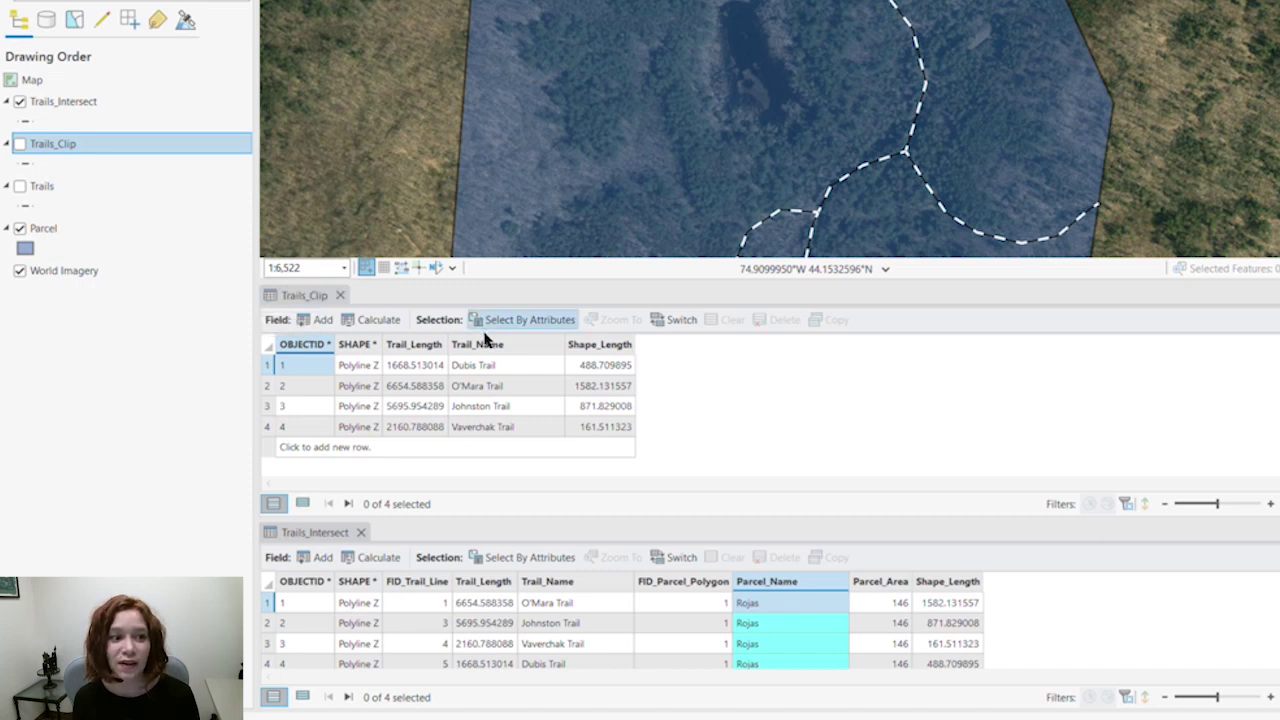
- Enlarge the Trails_Intersect pane and highlight Trail_Name in both tables plus Parcel_Name
click(490, 347)
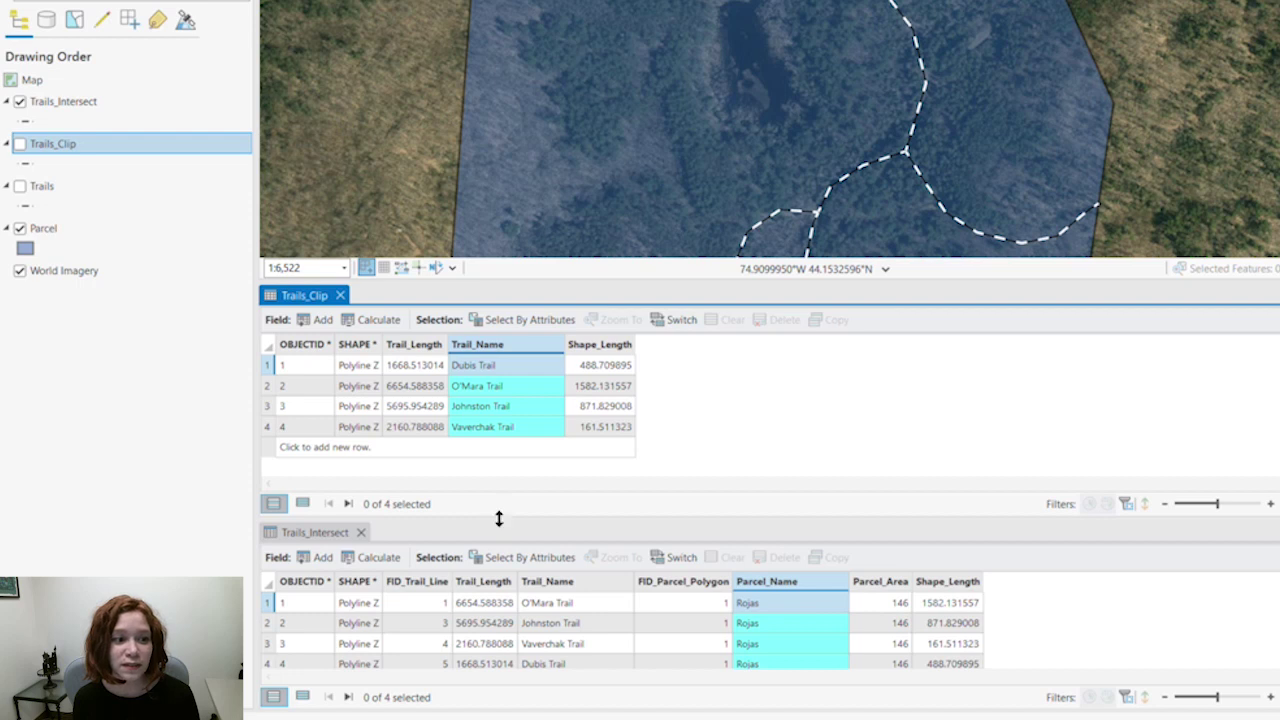
drag(500, 518, 511, 479)
click(538, 542)
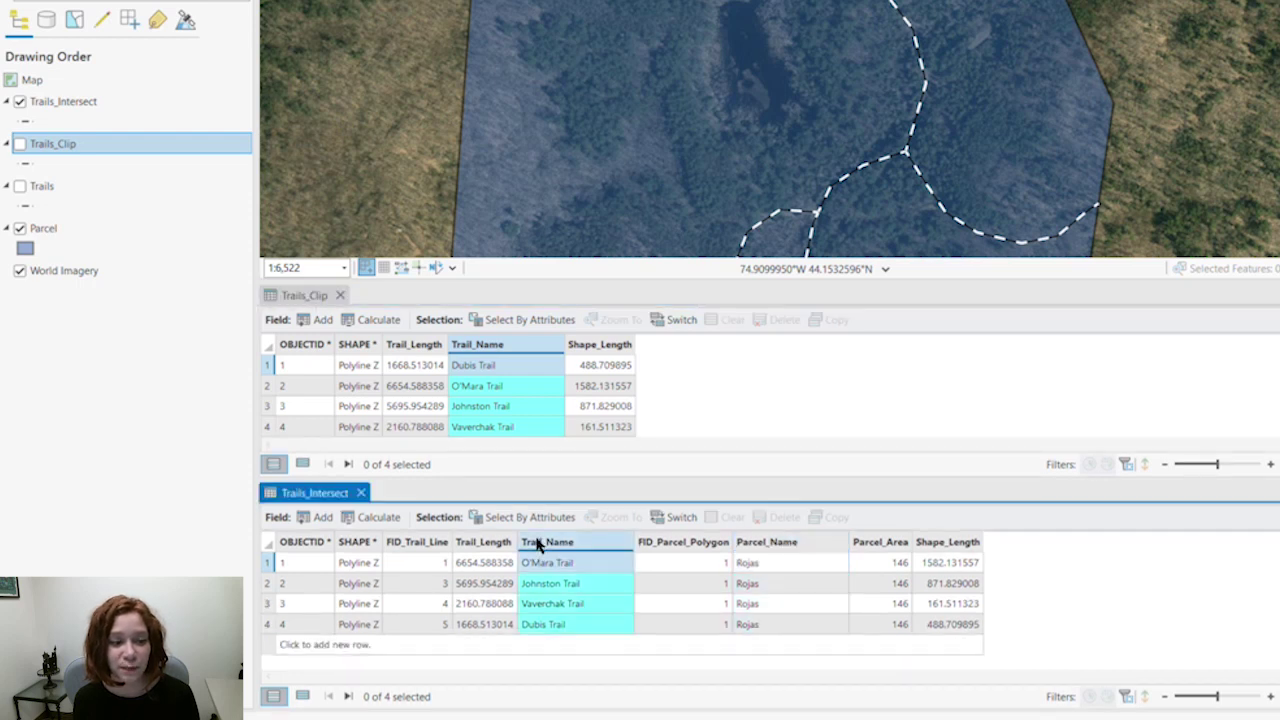
click(775, 544)
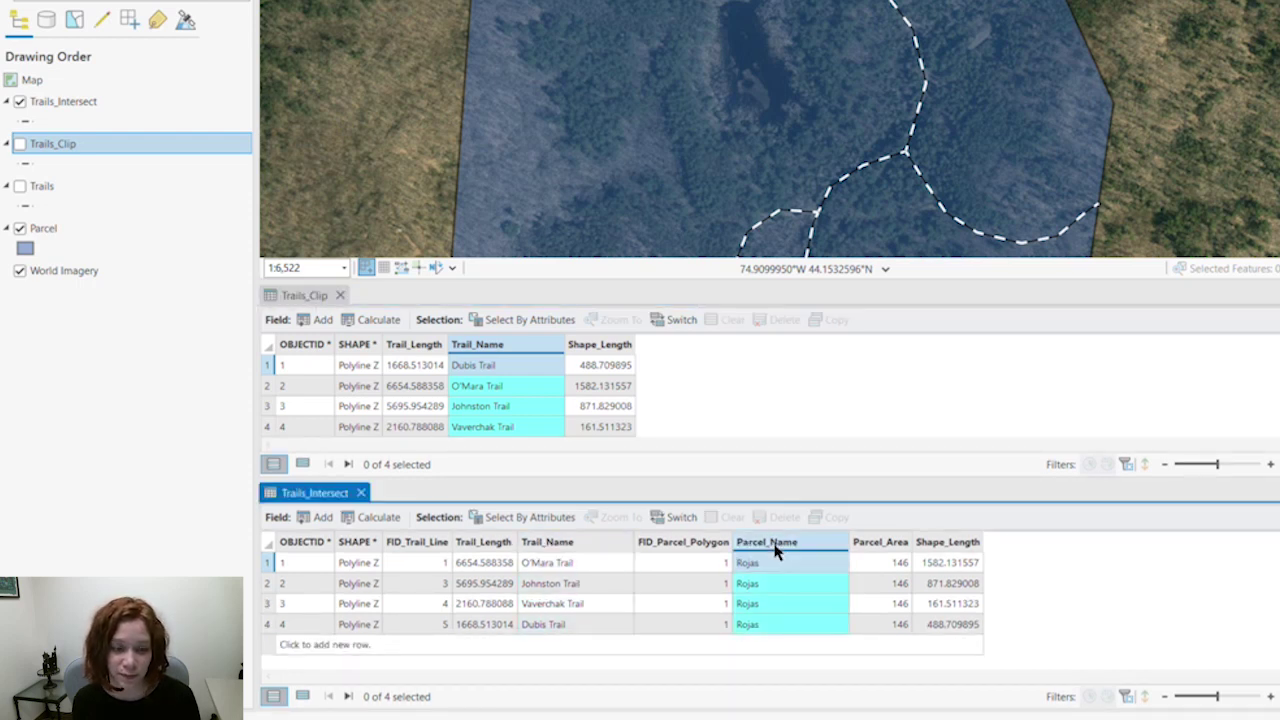